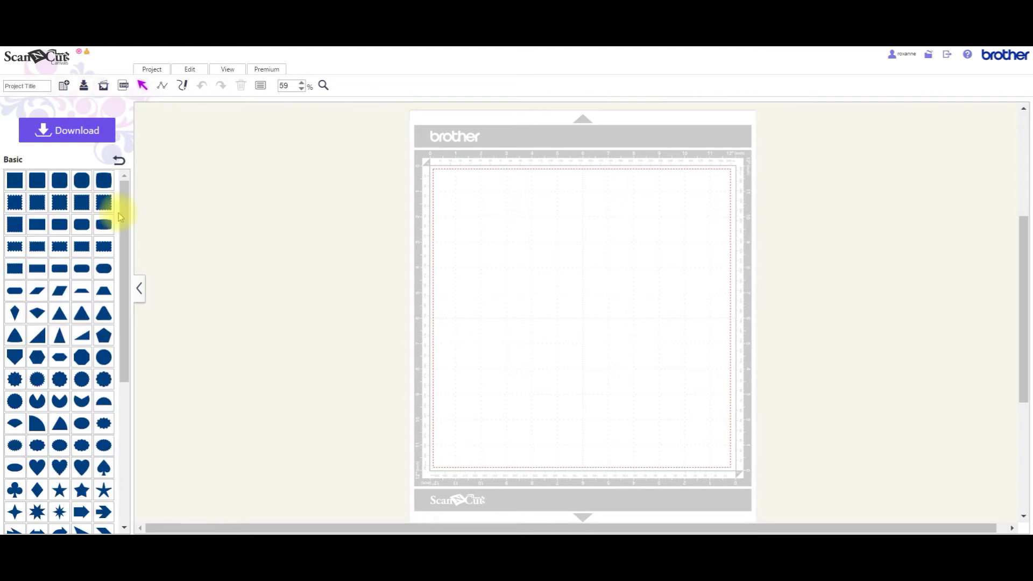
Step: Add a basic square to the mat and resize it to 5.50" high by 8.50" wide with the aspect ratio unlocked
left_click_drag(14, 180, 463, 204)
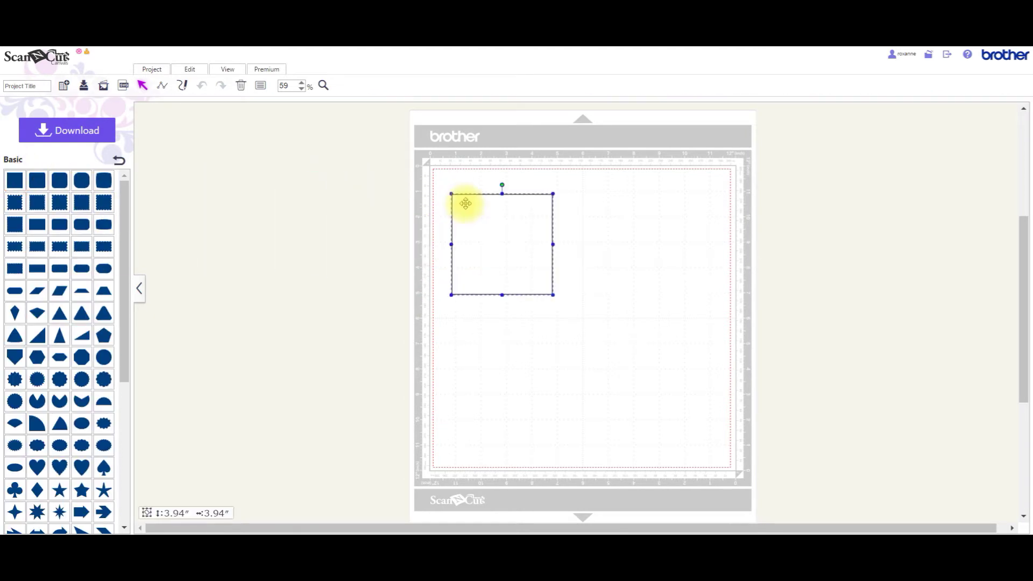
left_click(260, 87)
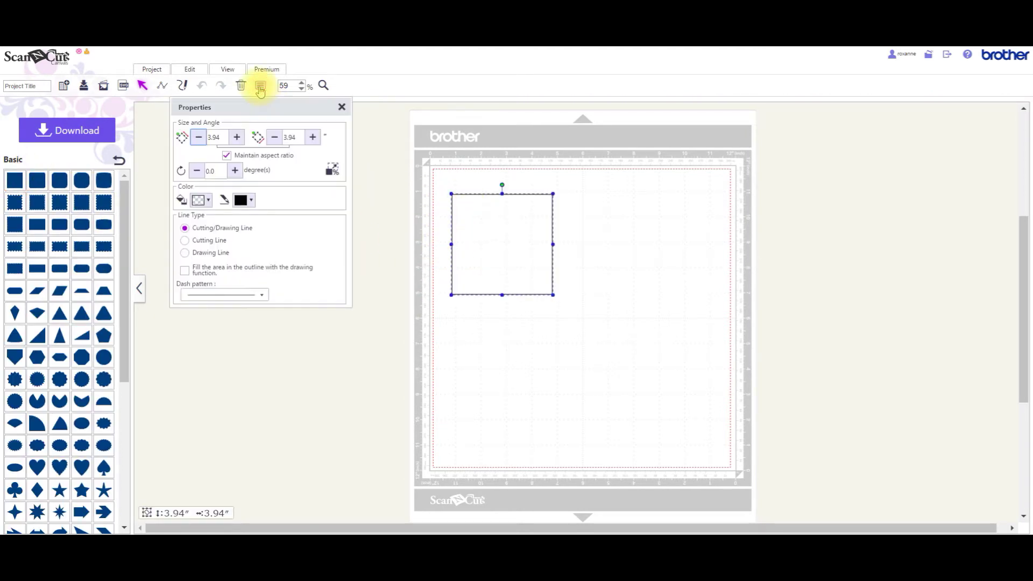
left_click(227, 156)
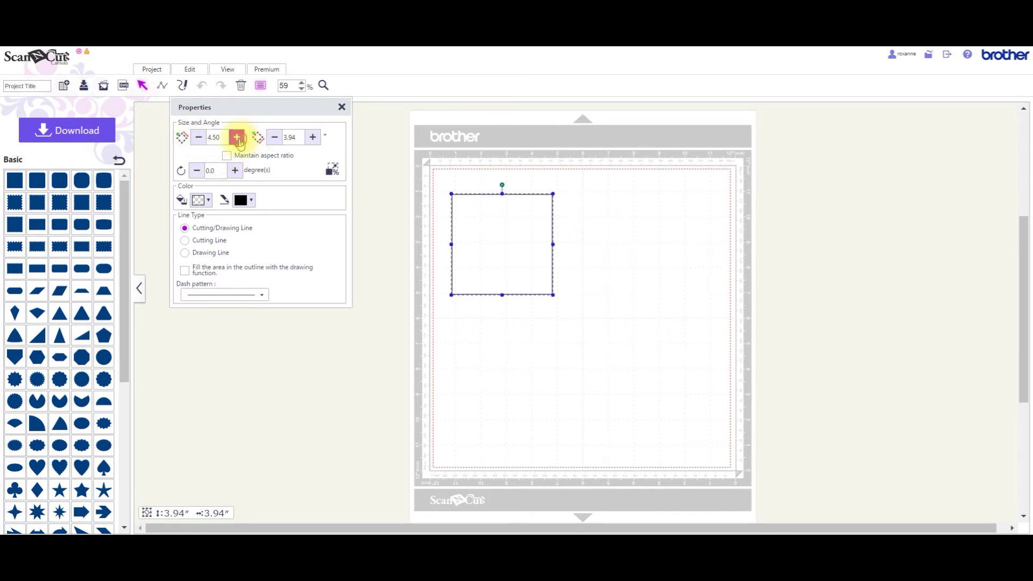
left_click(238, 138)
left_click(238, 137)
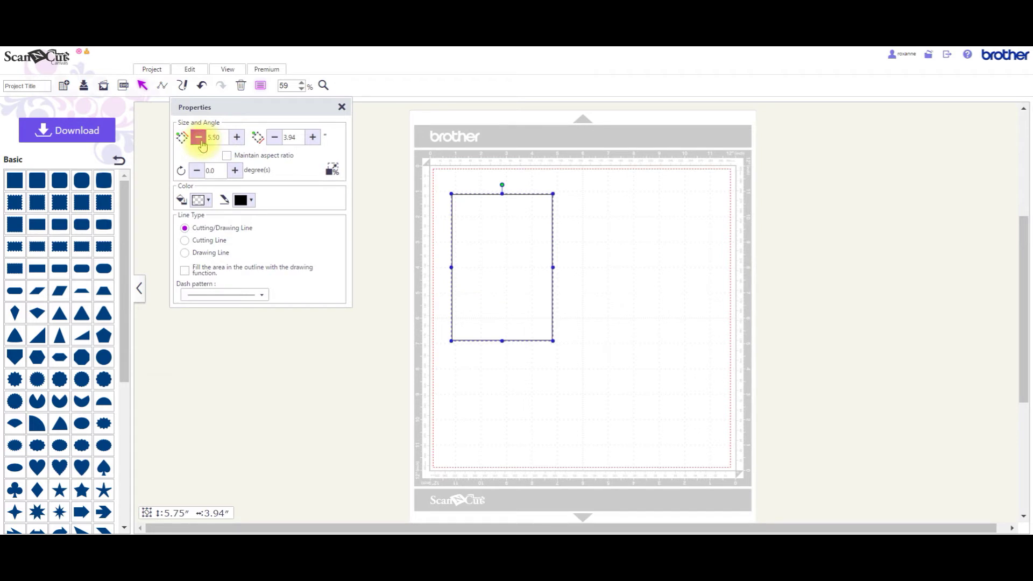
left_click(312, 138)
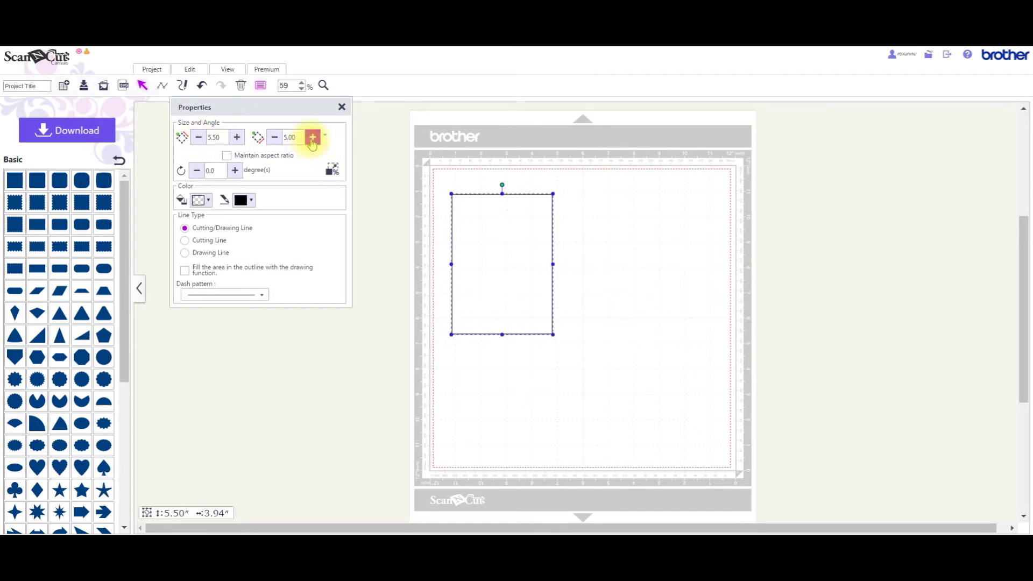
left_click(312, 139)
left_click(312, 139)
Step: Move the rectangle off the left side of the mat, leaving its right edge just past the 0-inch mark, and deselect it
left_click_drag(551, 249, 552, 206)
left_click(342, 106)
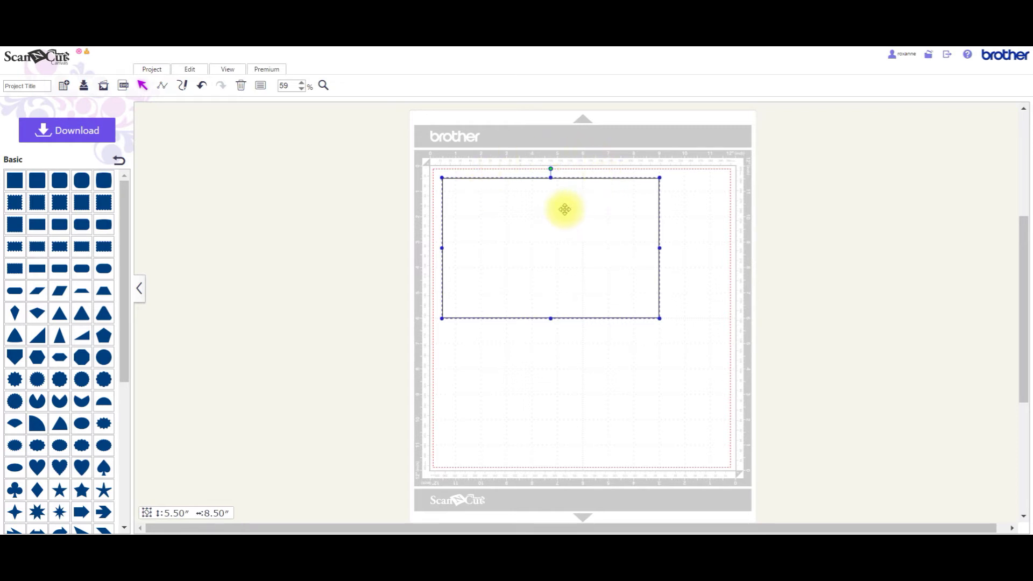
left_click_drag(549, 206, 330, 209)
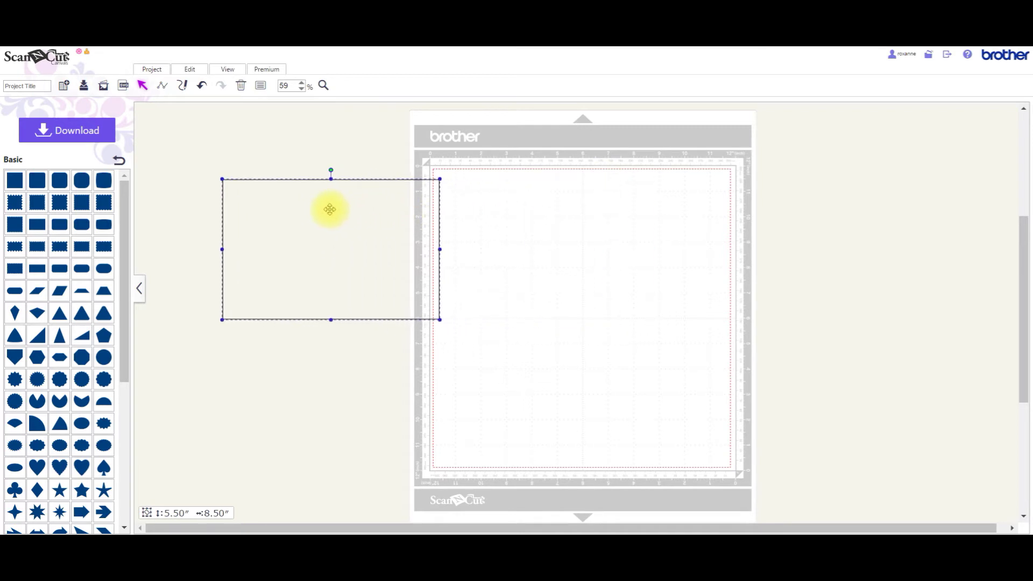
left_click(272, 142)
Step: Draw a vertical straight line about 5.35" long near the mat's left edge with the path tool
left_click(162, 87)
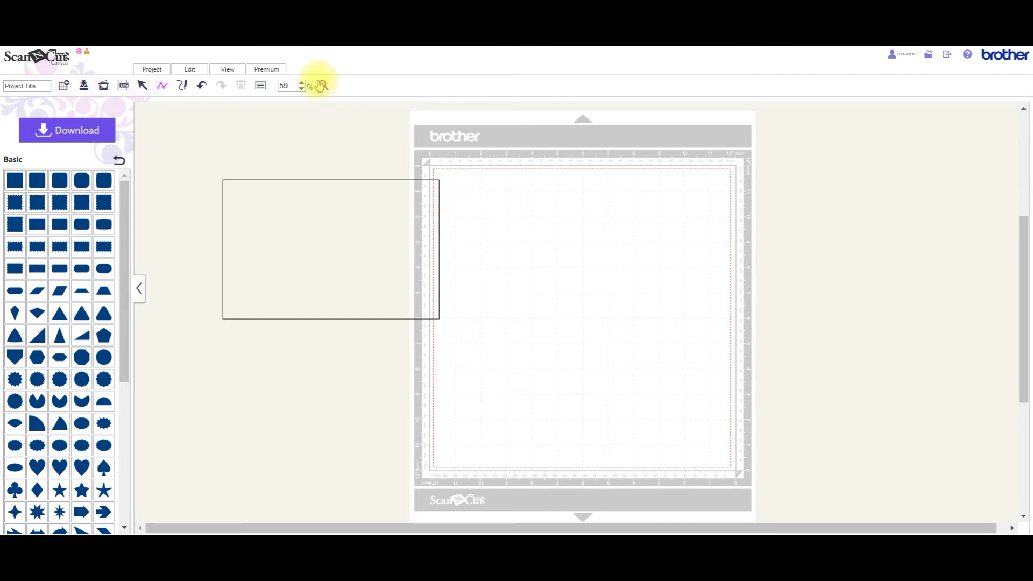
left_click(302, 83)
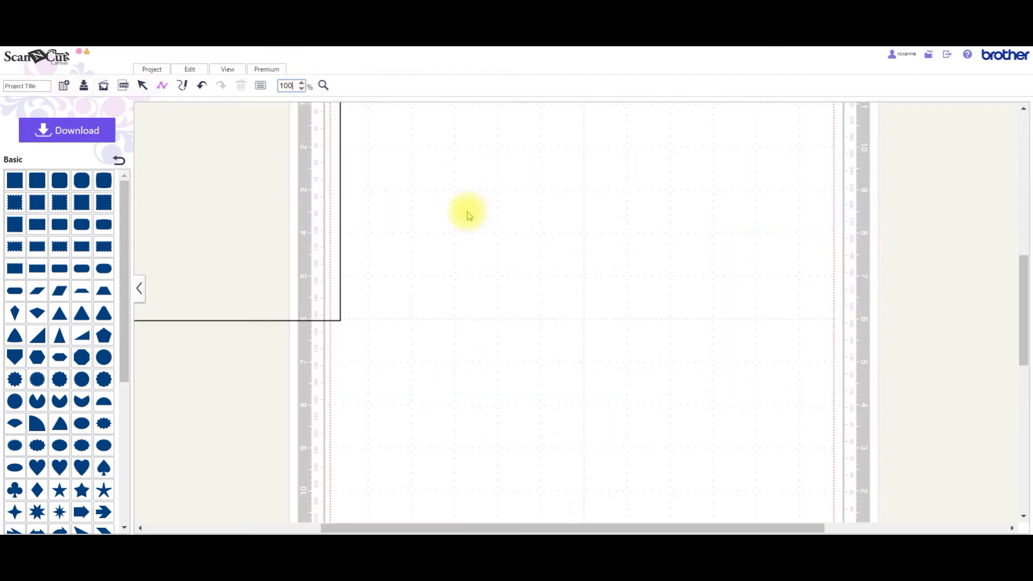
scroll(457, 226, "up", 4)
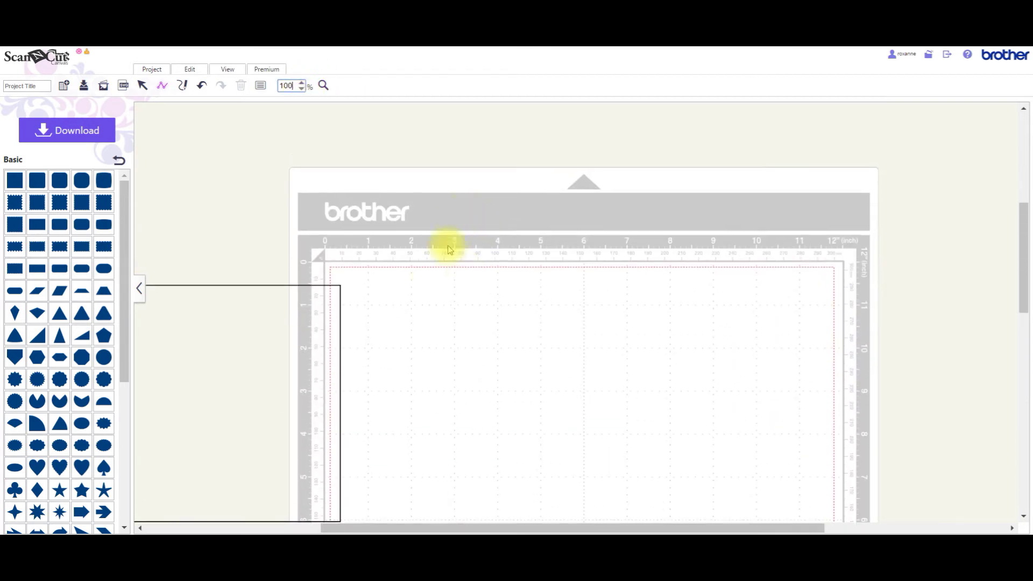
left_click(162, 86)
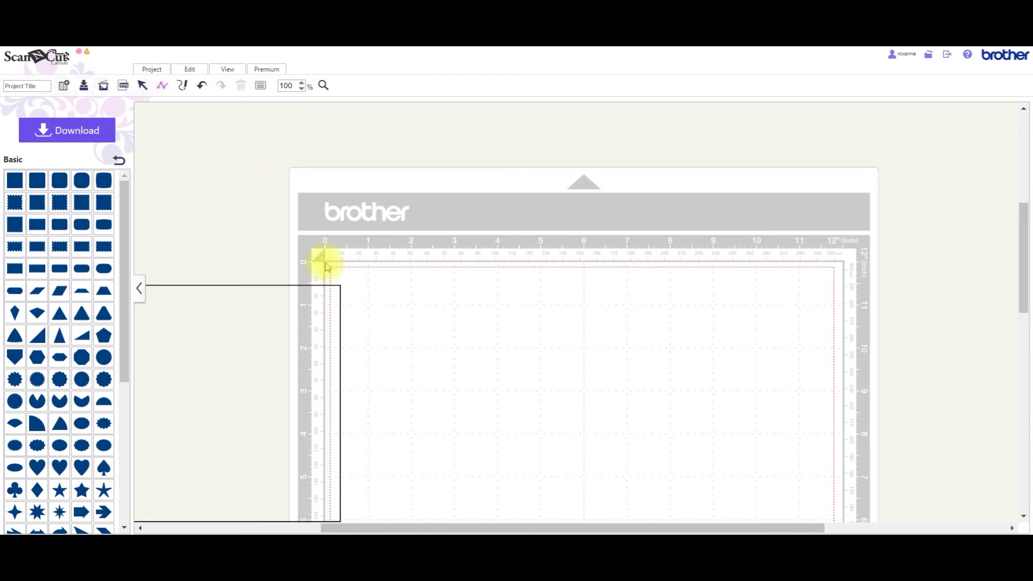
left_click(361, 289)
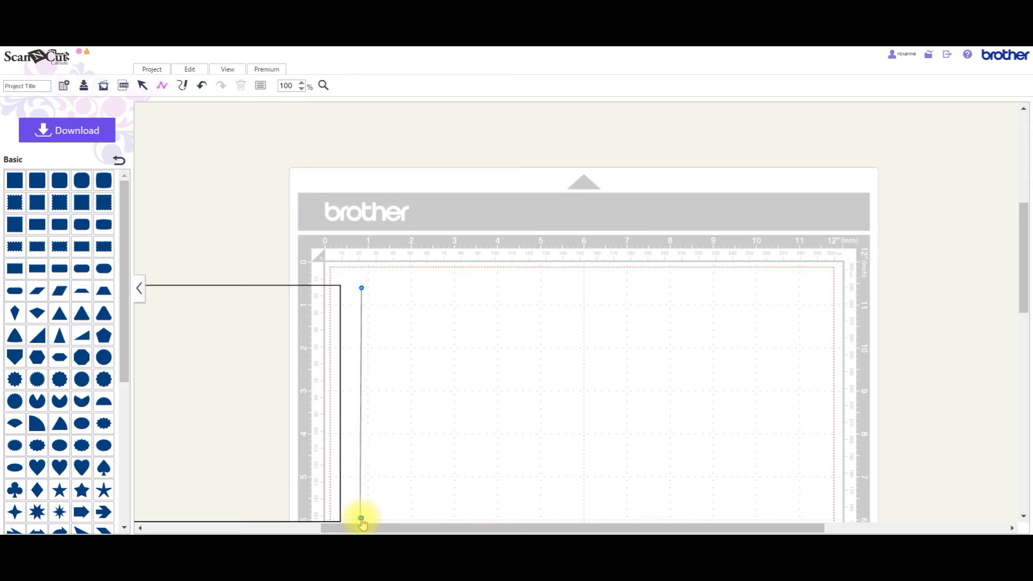
double_click(362, 521)
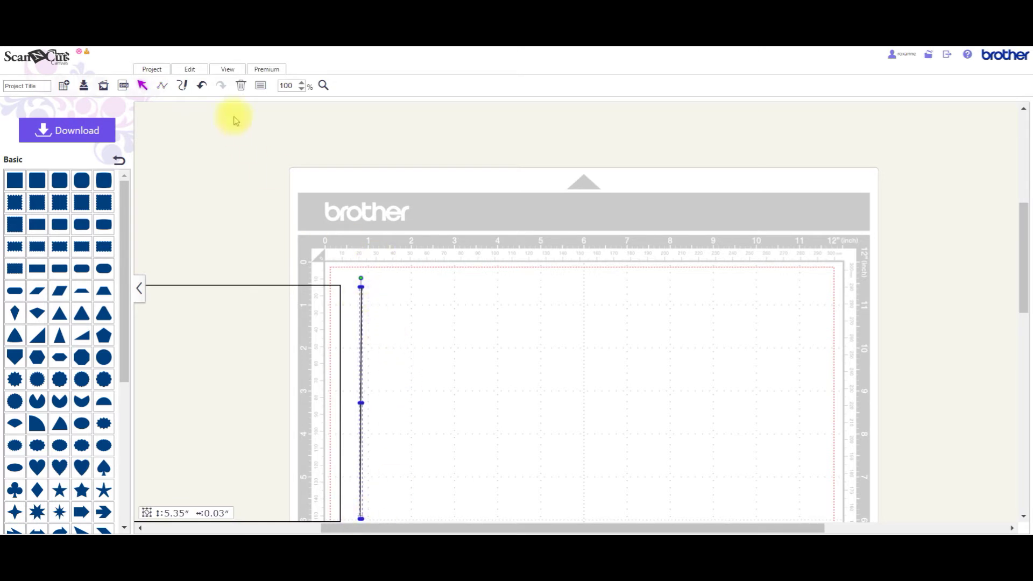
Step: Apply the fifth dash pattern, evenly spaced dashes, to the vertical line and duplicate the line
left_click(261, 85)
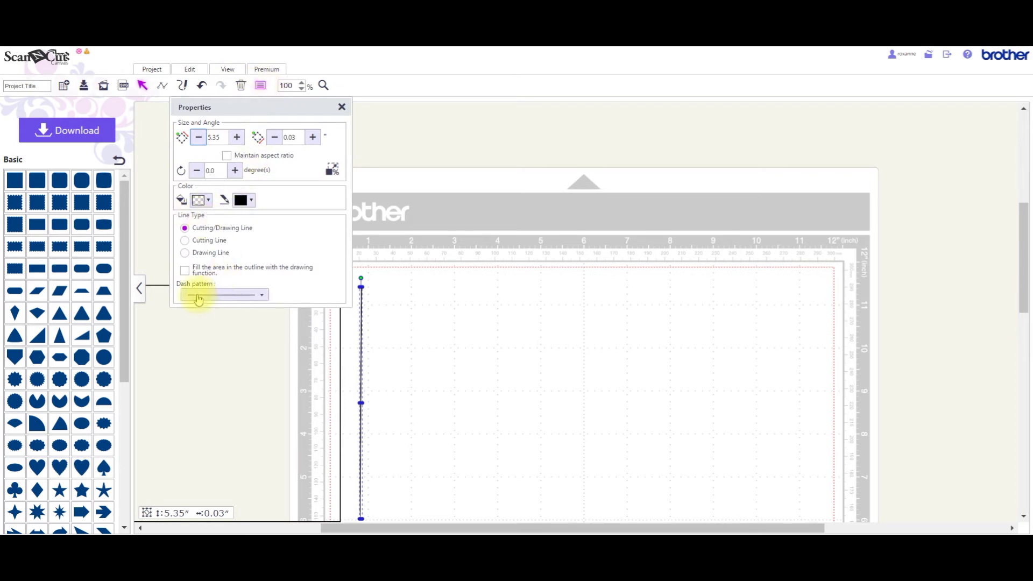
left_click(263, 296)
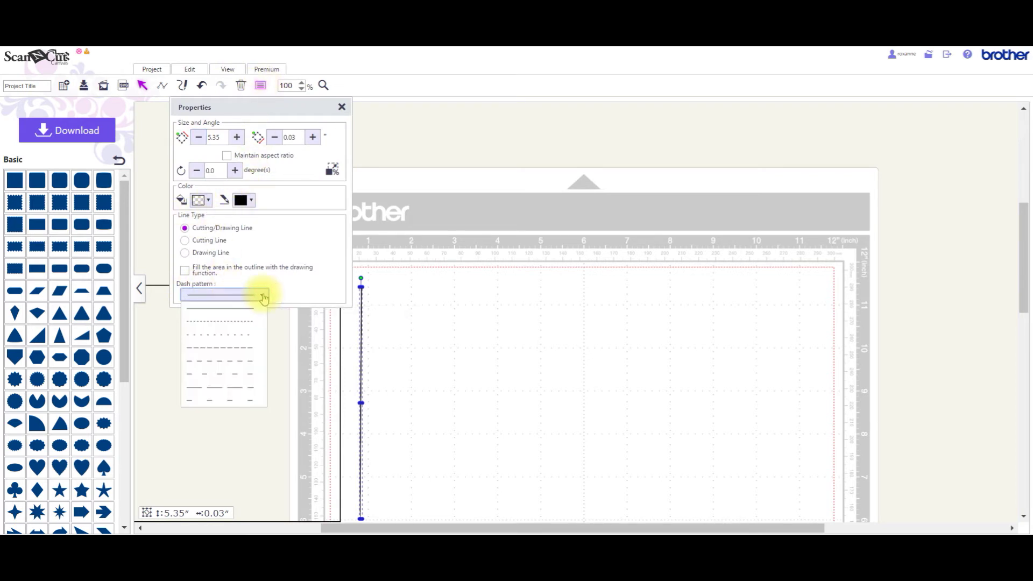
left_click(241, 361)
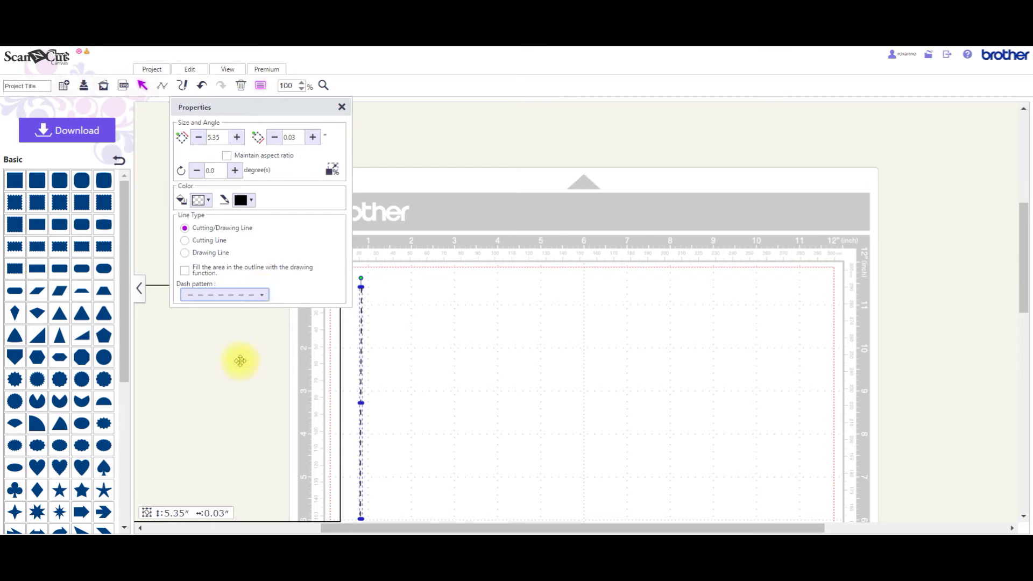
left_click(342, 106)
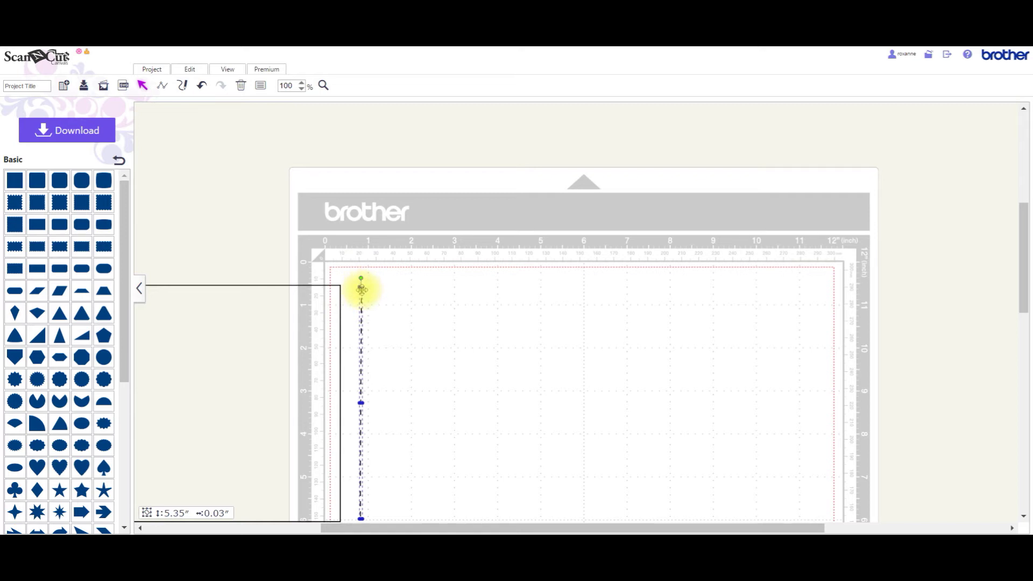
right_click(362, 289)
left_click(384, 327)
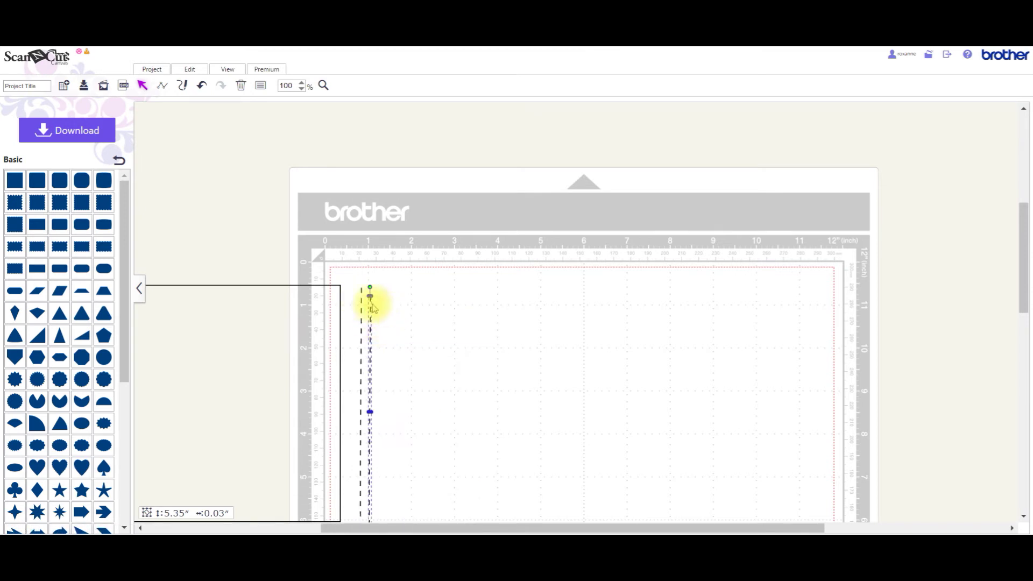
Step: Select both dashed lines and move them together to the right, with the first line just past the mat's 6-inch mark
left_click(361, 291)
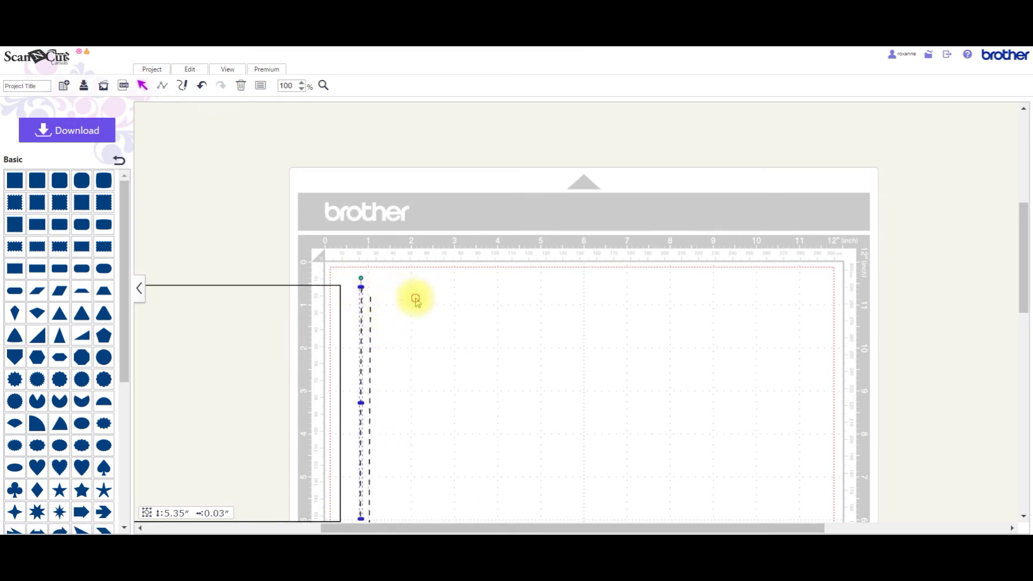
left_click_drag(357, 280, 372, 313)
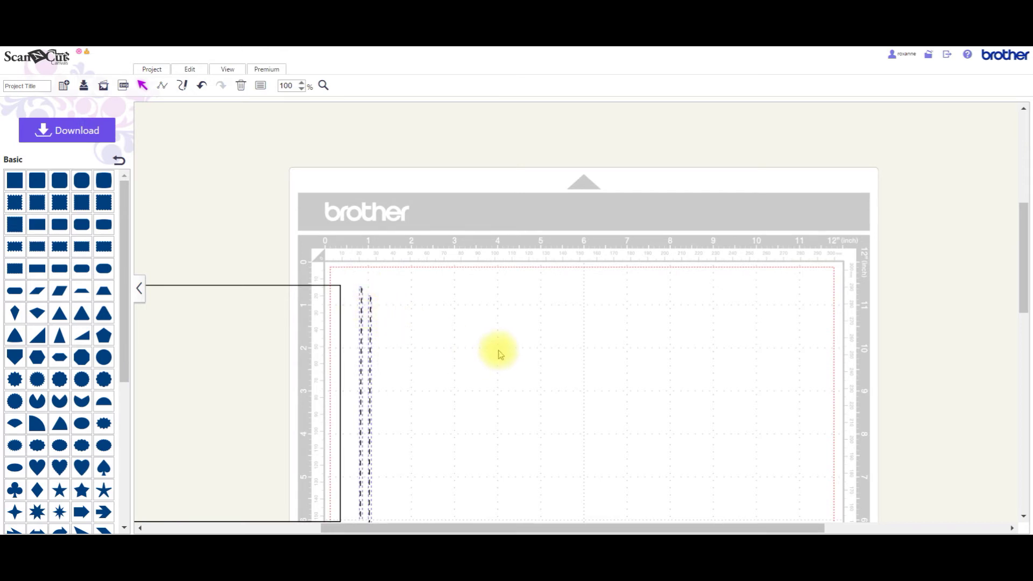
key("Right")
key("Right")
key("Right")
key("Right")
key("Right")
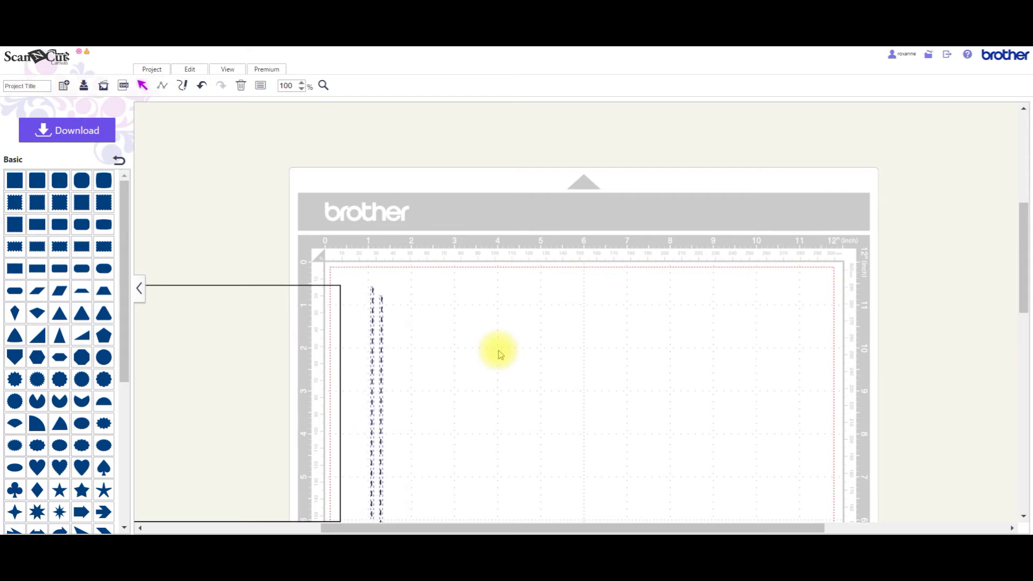
key("Right")
key("Right")
key("Right")
key("Right")
key("Right")
key("Right")
key("Right")
key("Right")
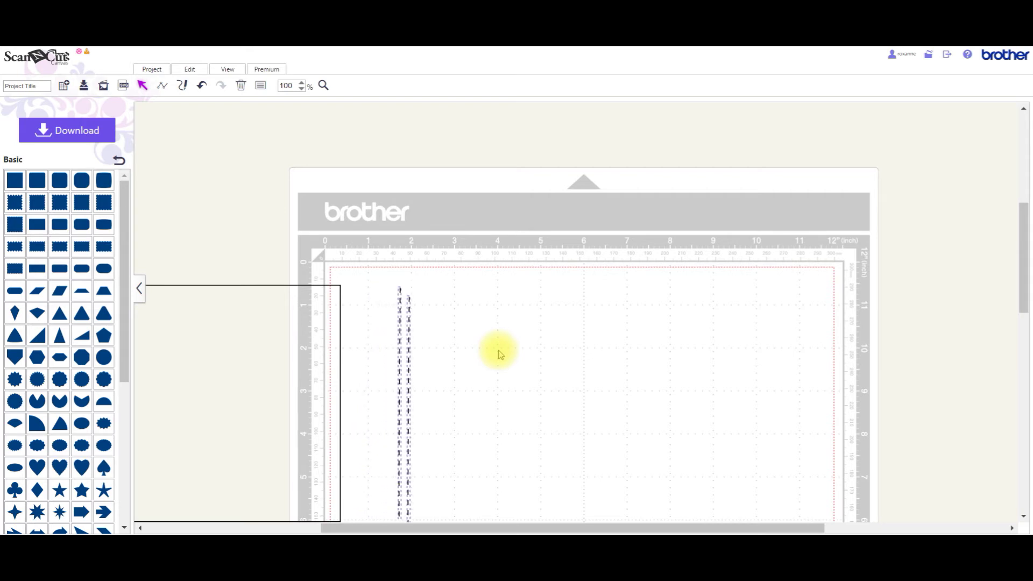
key("Right")
key("Right")
key("Right")
key("Right")
key("Right")
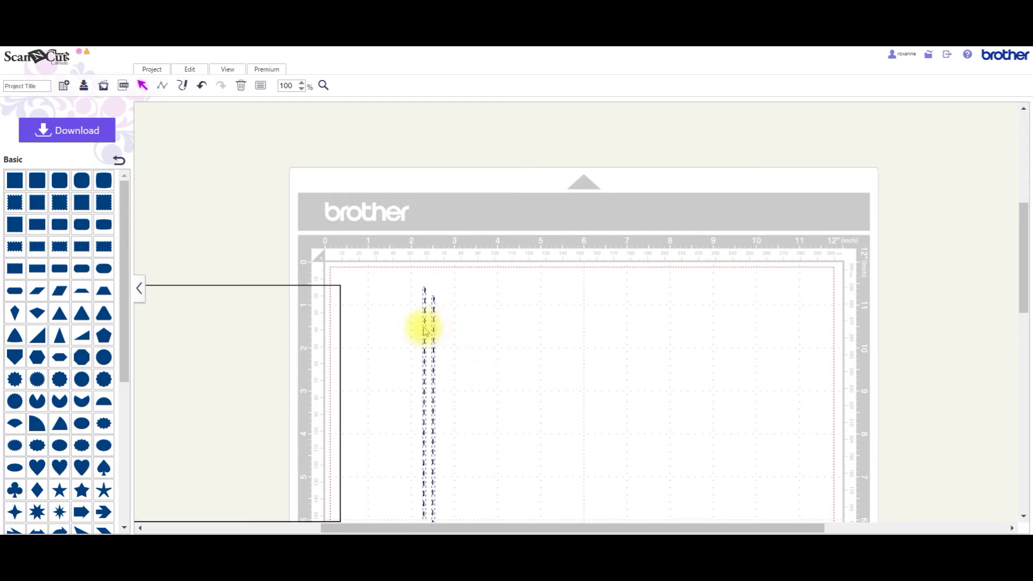
left_click_drag(425, 311, 588, 244)
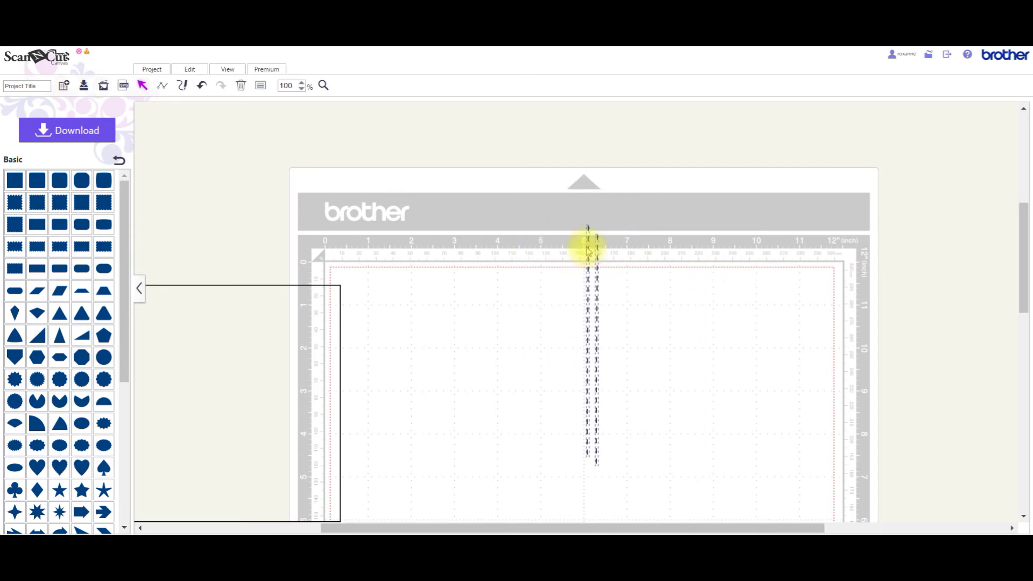
Step: Move the rectangle back onto the mat and align its upper-left corner with the 0,0 origin of the rulers
left_click_drag(237, 313, 600, 290)
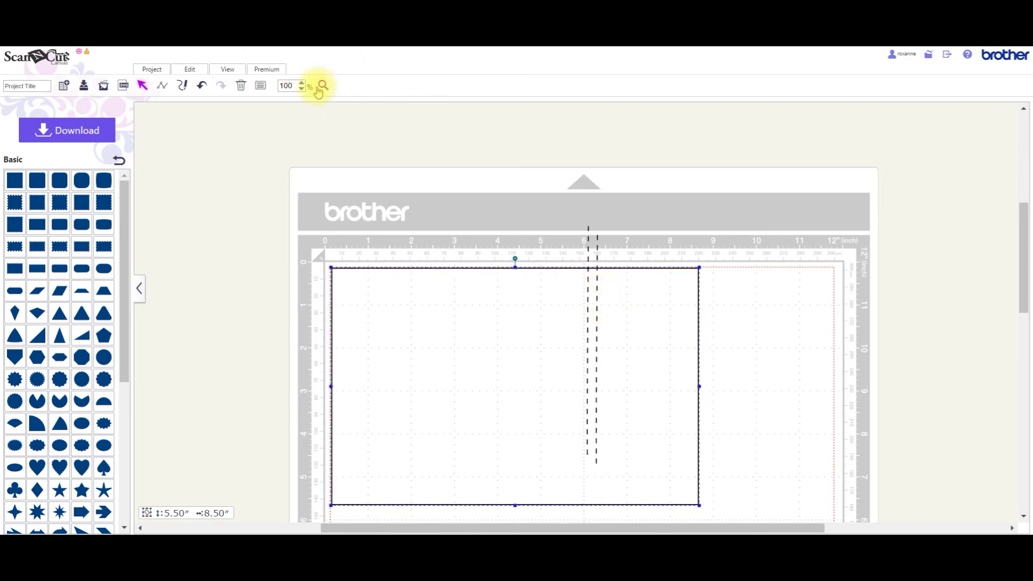
left_click(302, 83)
left_click(302, 84)
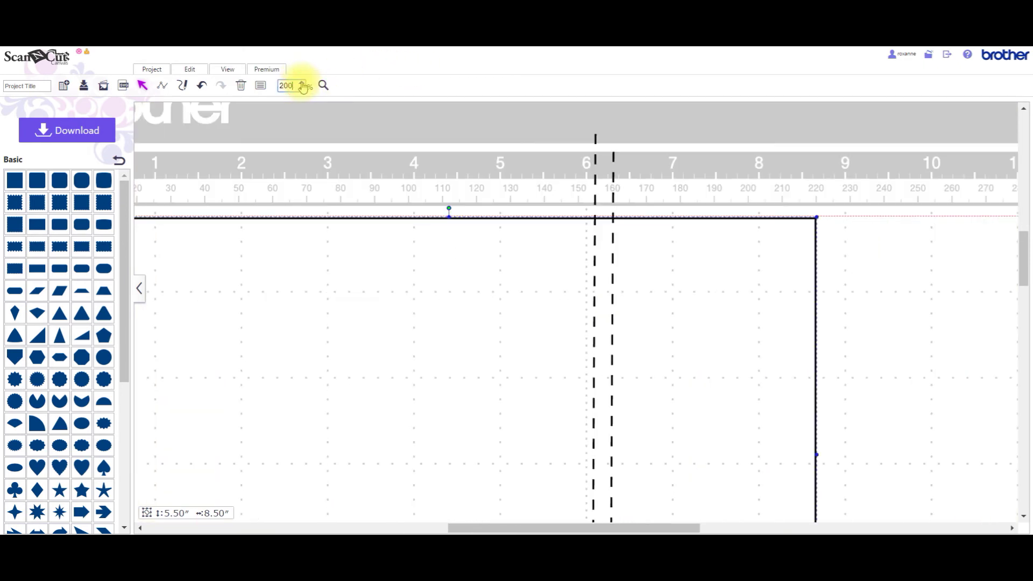
left_click_drag(495, 530, 420, 528)
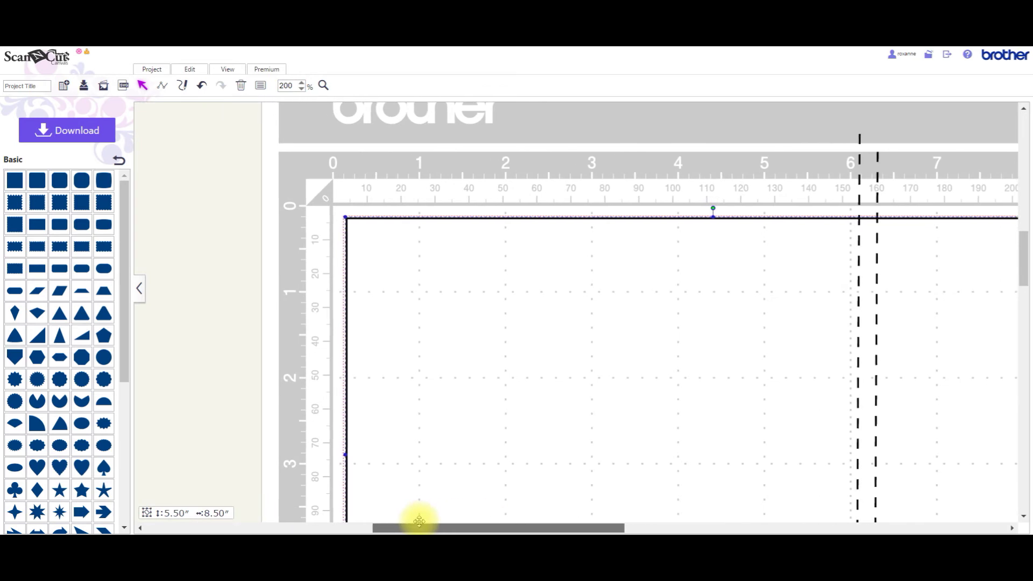
left_click(407, 286)
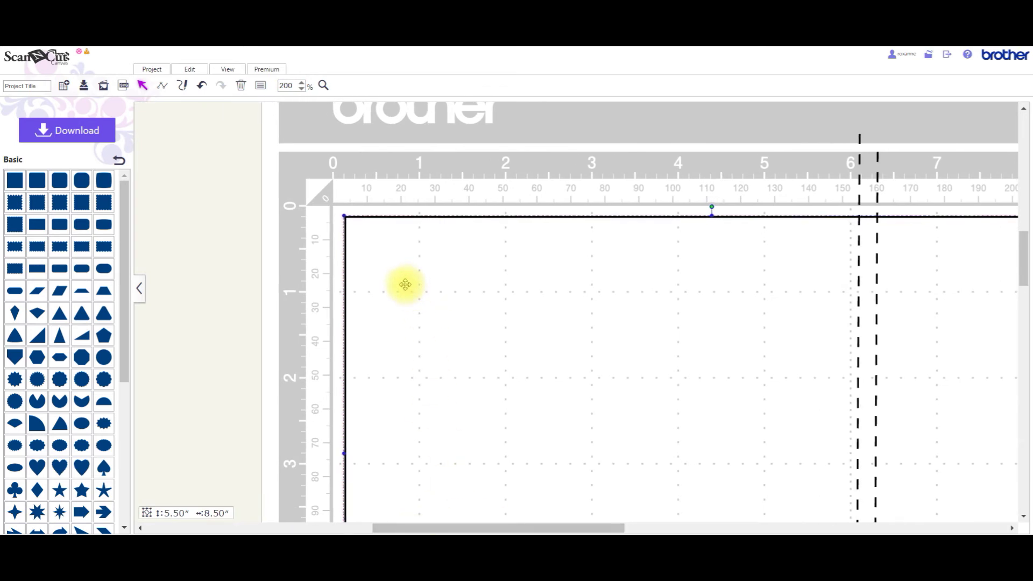
left_click(334, 210)
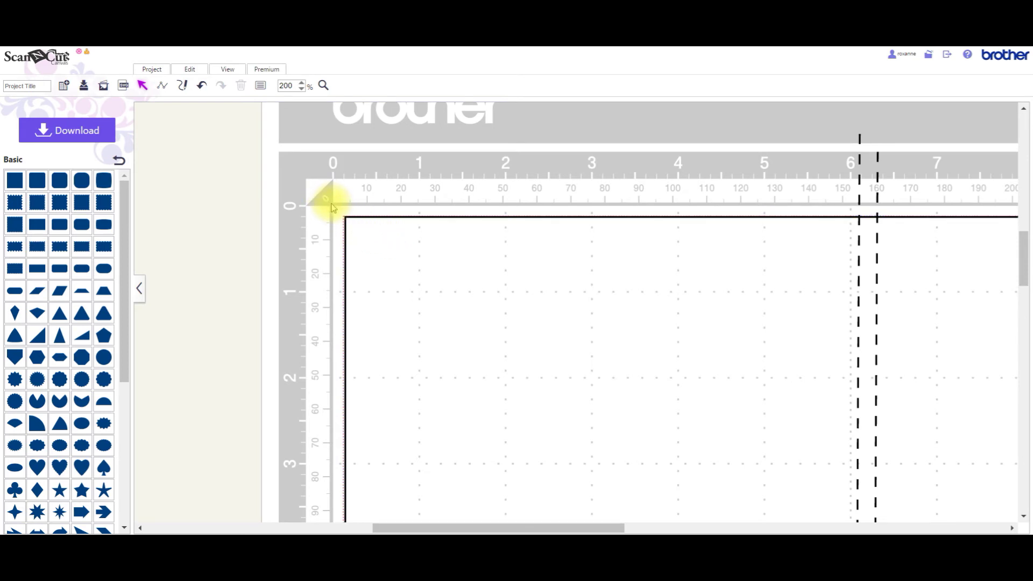
left_click_drag(380, 238, 372, 234)
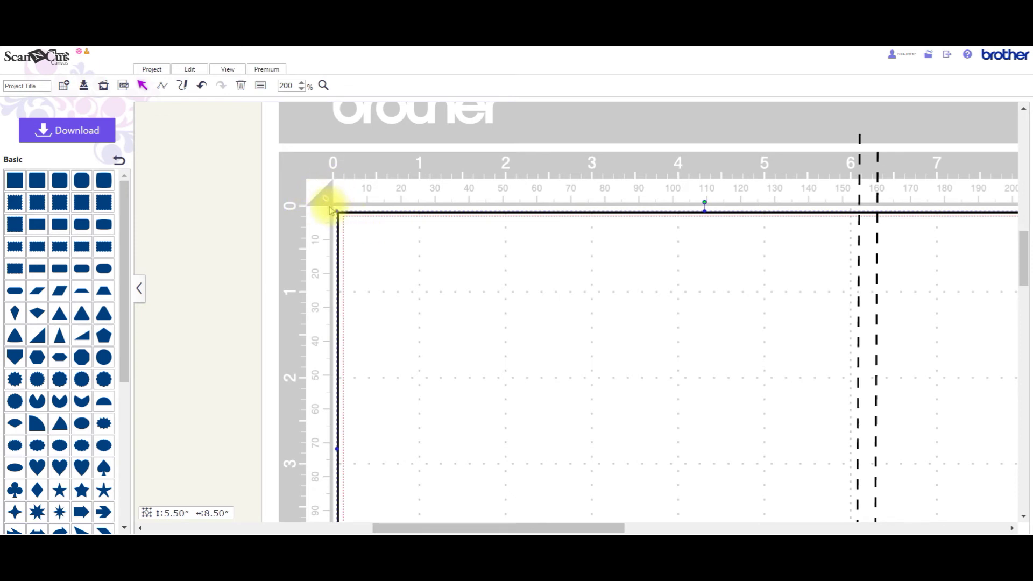
left_click_drag(396, 254, 394, 249)
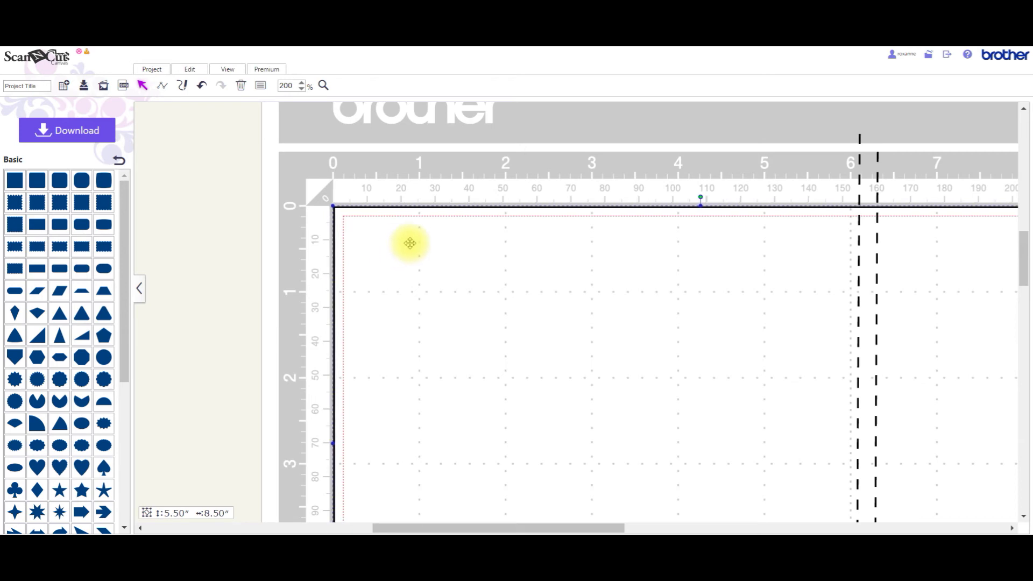
Step: Move the left dashed line to about the 2.5-inch mark and shift the other dashed line to about the 6.4-inch mark
left_click_drag(608, 528, 721, 529)
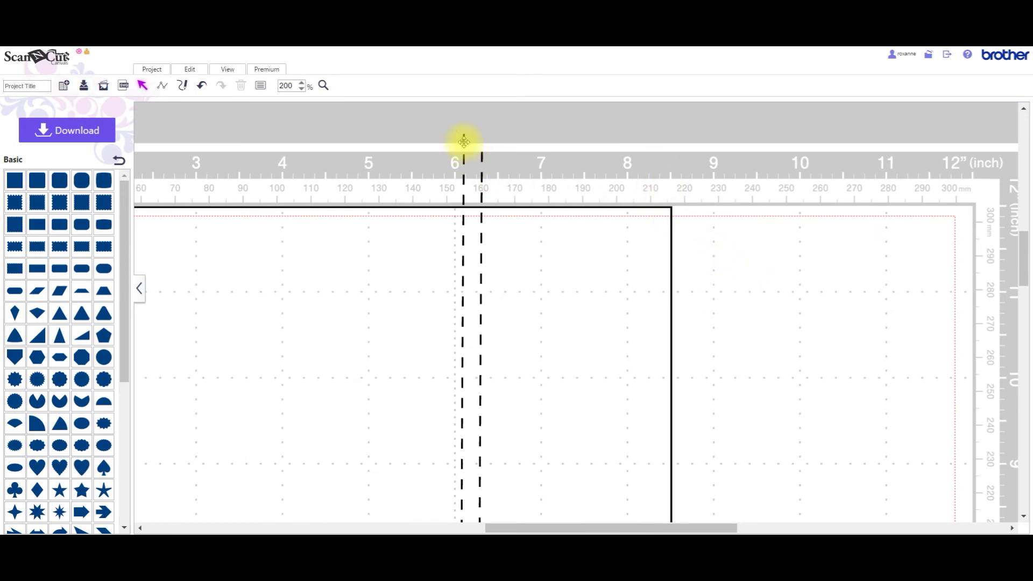
left_click_drag(464, 141, 150, 125)
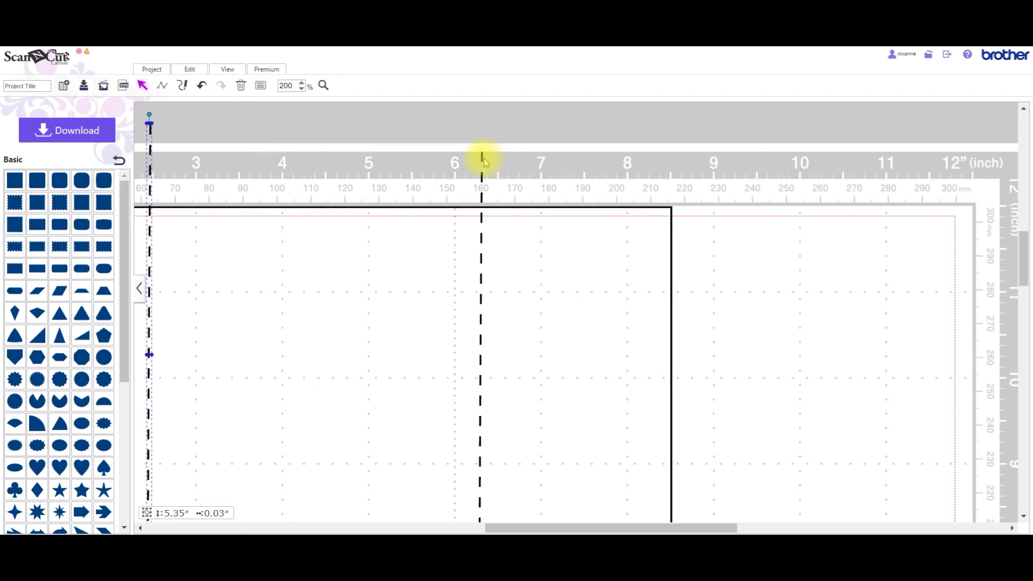
left_click(482, 259)
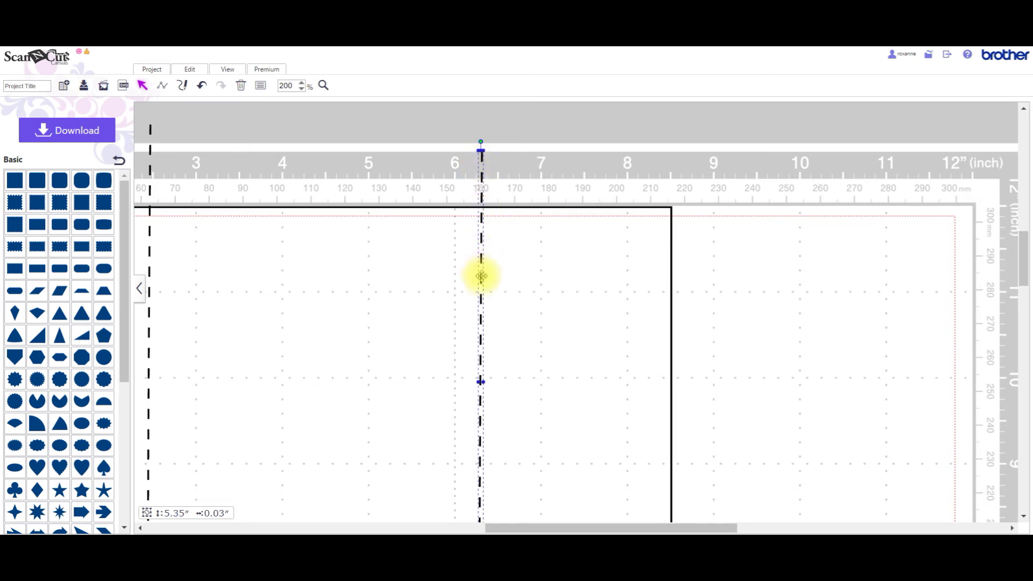
left_click_drag(481, 277, 488, 289)
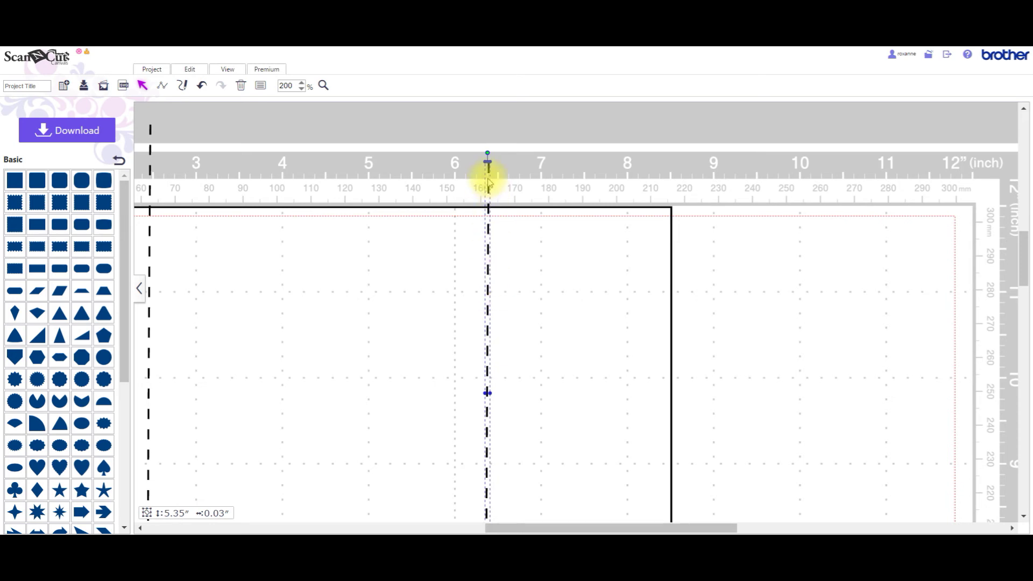
Step: Move the left dashed line to just past the mat's 2-inch mark, at about 2.1 inches
left_click_drag(533, 526, 446, 525)
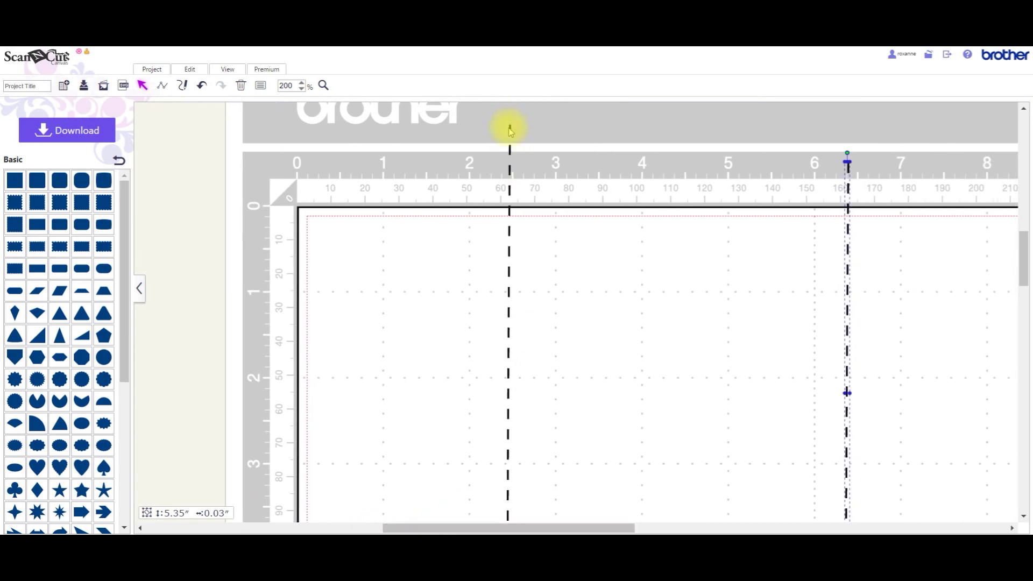
mouse_move(509, 218)
left_mouse_down()
mouse_move(497, 219)
mouse_move(510, 217)
left_mouse_up()
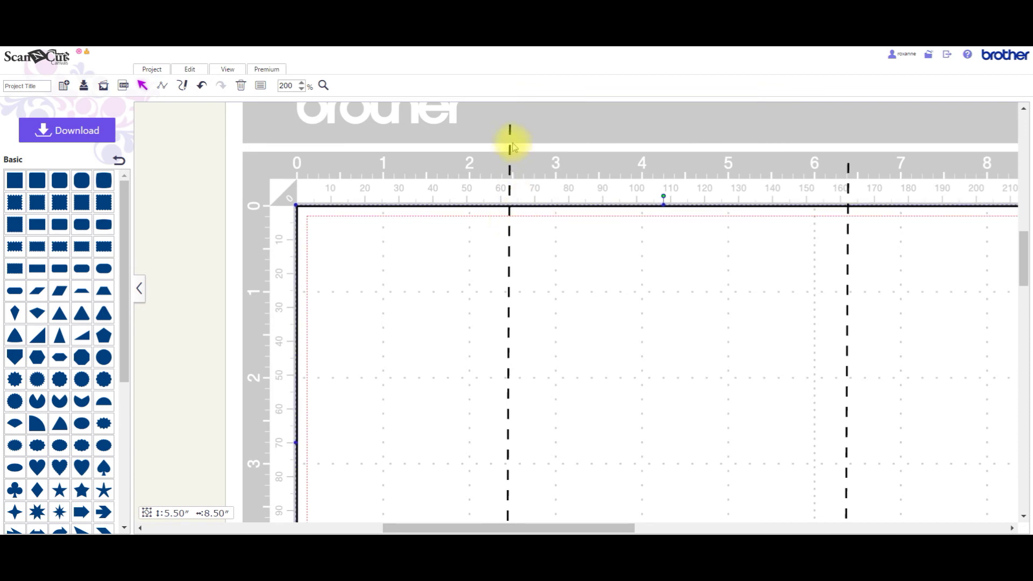
left_click_drag(510, 151, 481, 187)
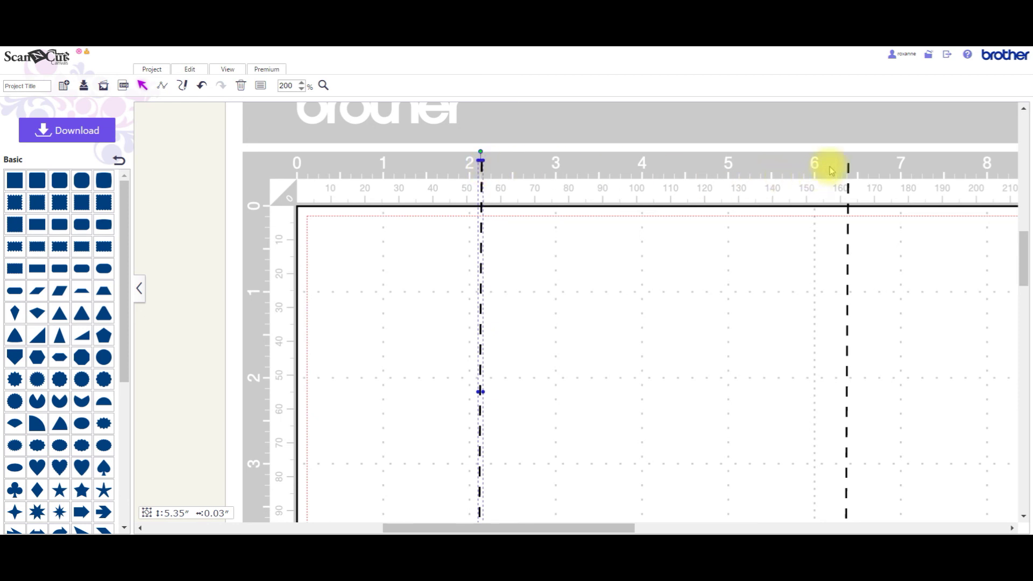
Step: Align the tops of both dashed lines and move them down together so they fit between the rectangle's upper and lower edges
left_click(848, 167)
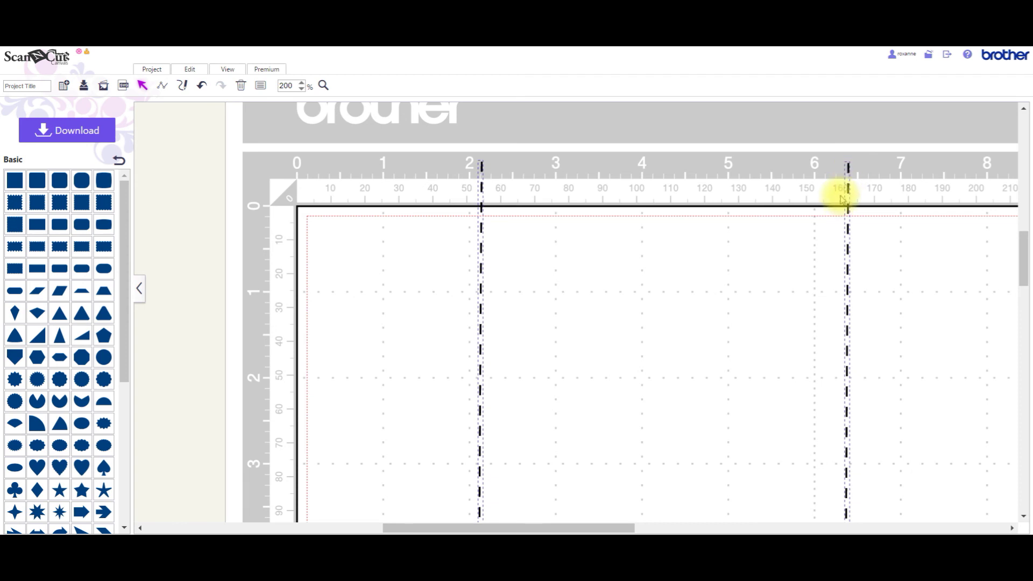
left_click(191, 70)
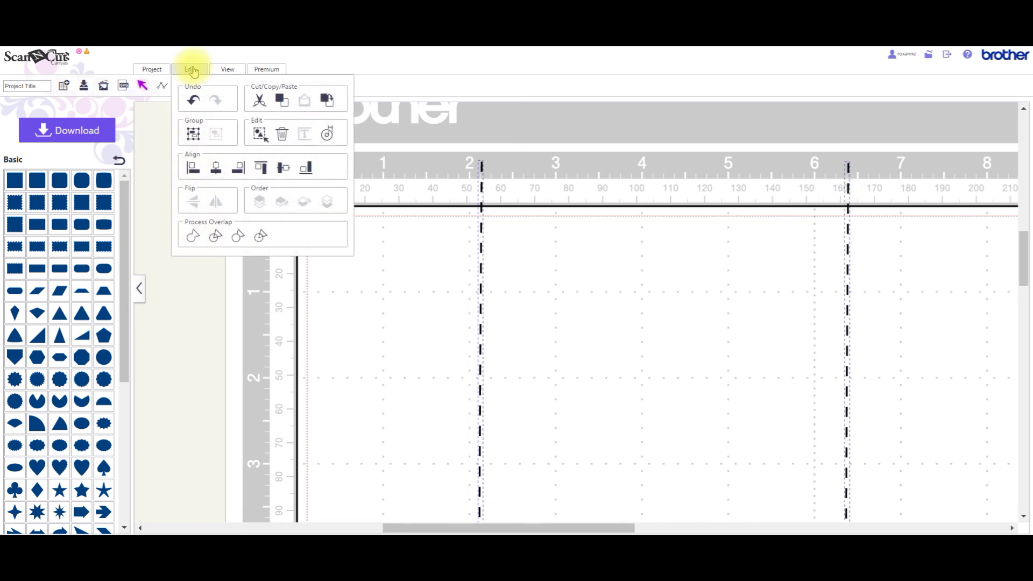
left_click(262, 171)
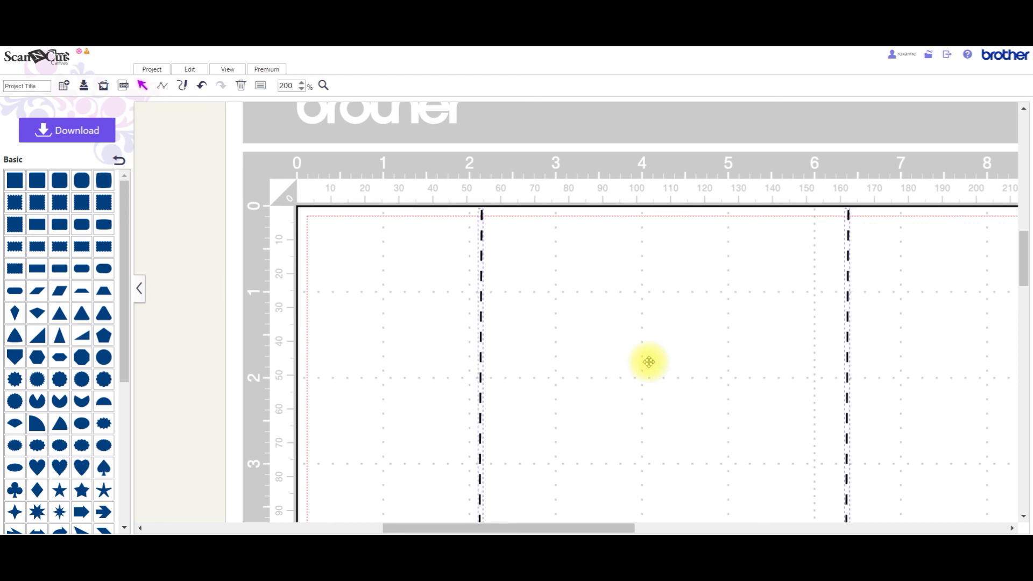
mouse_move(1021, 265)
left_mouse_down()
mouse_move(1025, 317)
mouse_move(1024, 262)
left_mouse_up()
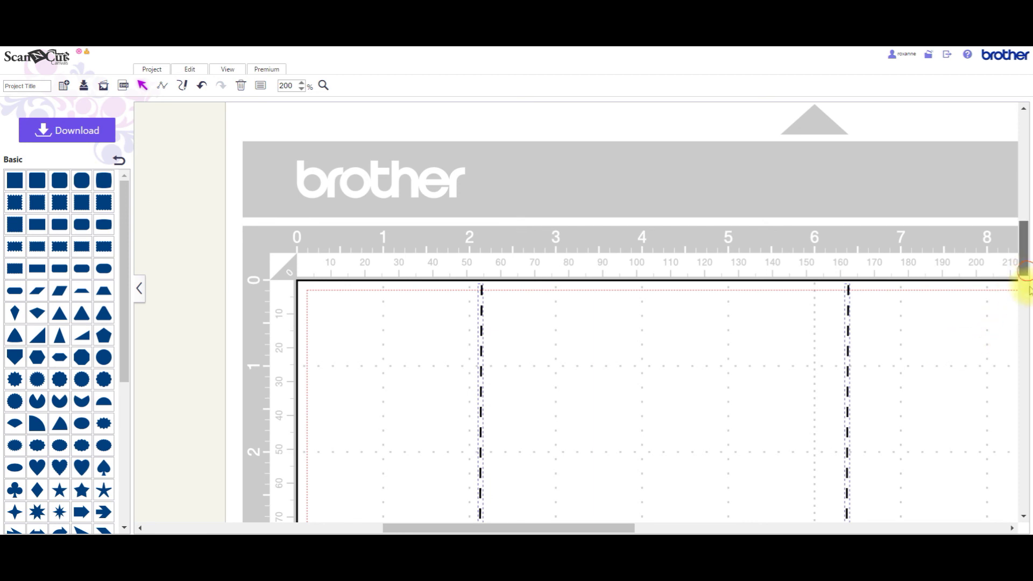
left_click_drag(1024, 271, 1024, 321)
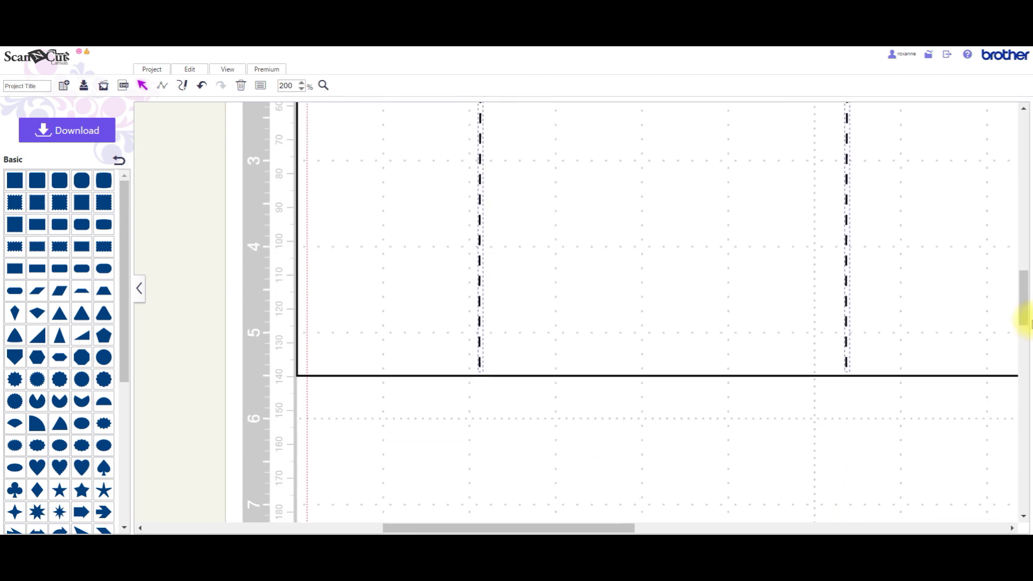
left_click(655, 438)
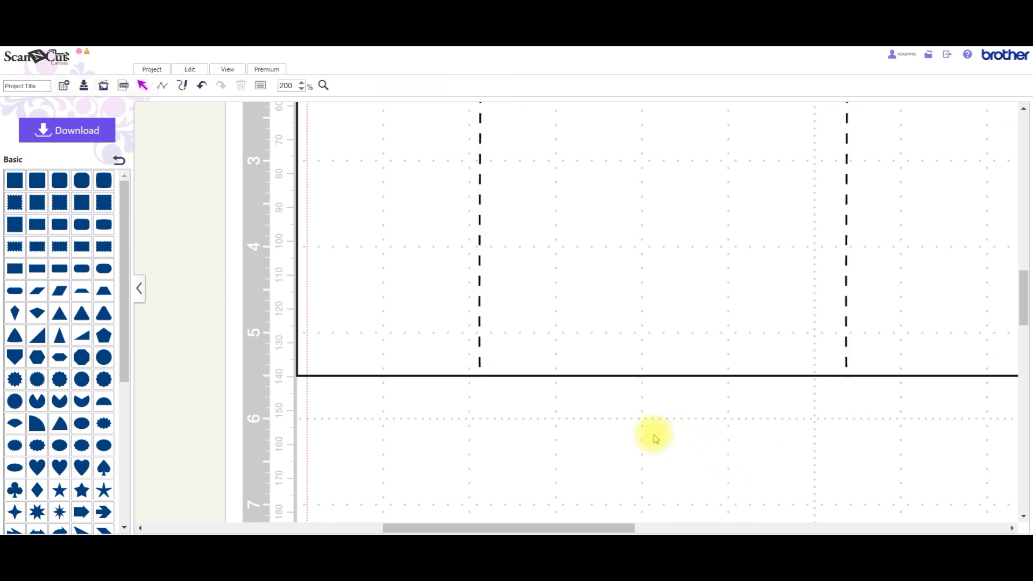
Step: Group the rectangle with both dashed lines and move the group fully inside the mat's red dotted boundary
scroll(648, 431, "up", 4)
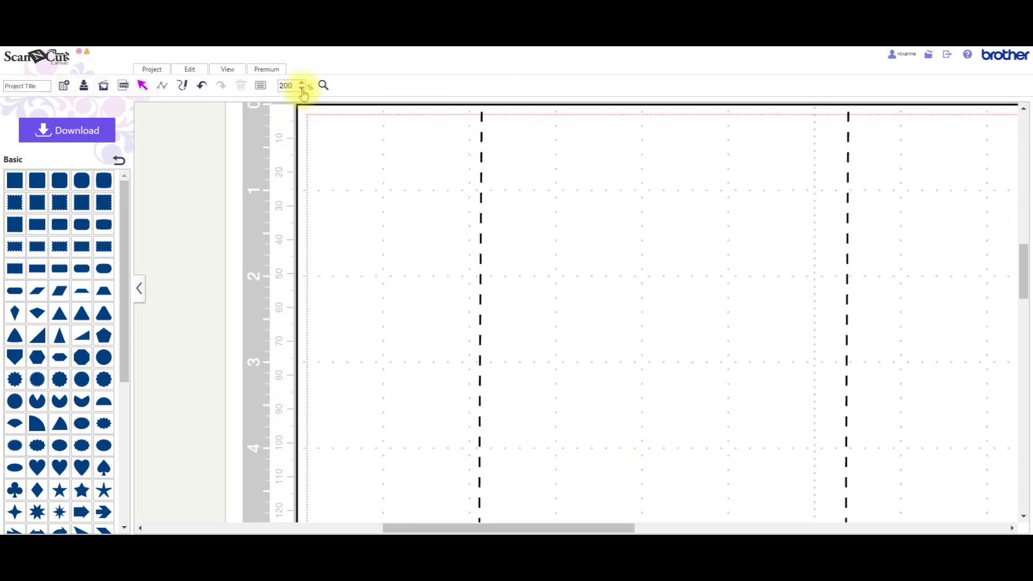
left_click(302, 89)
left_click(302, 89)
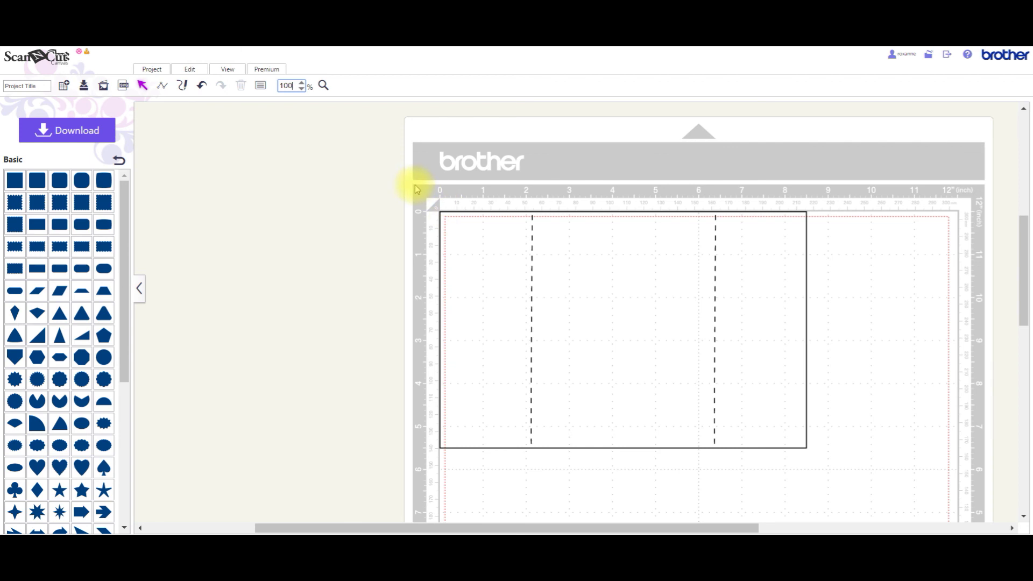
left_click_drag(417, 188, 854, 463)
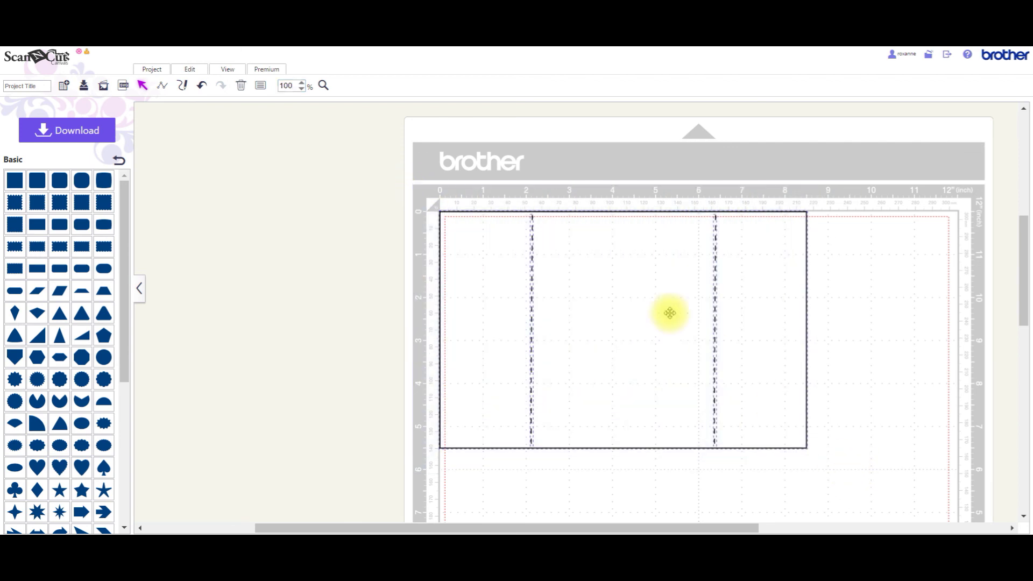
right_click(617, 261)
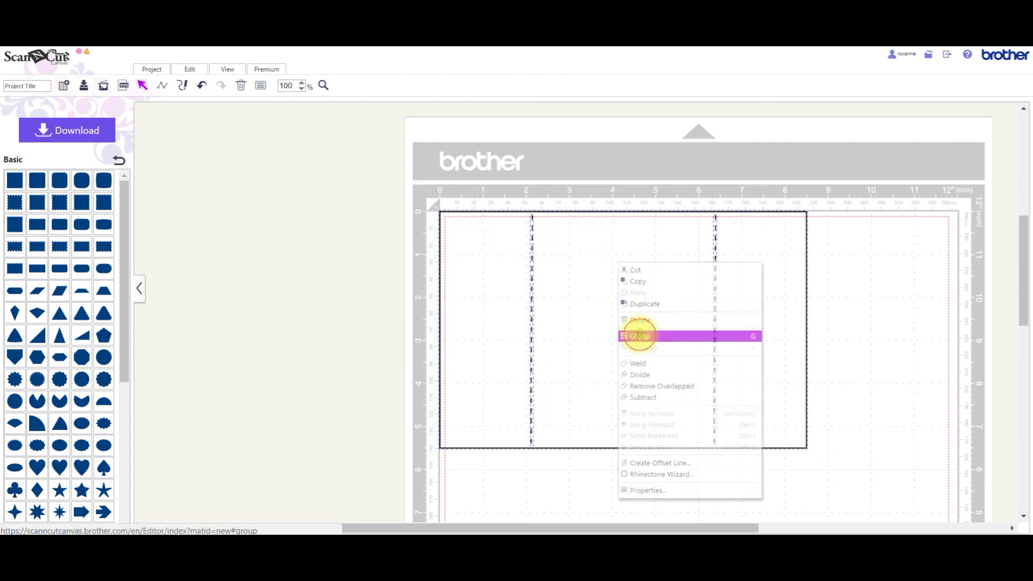
left_click(639, 334)
left_click_drag(694, 290, 725, 313)
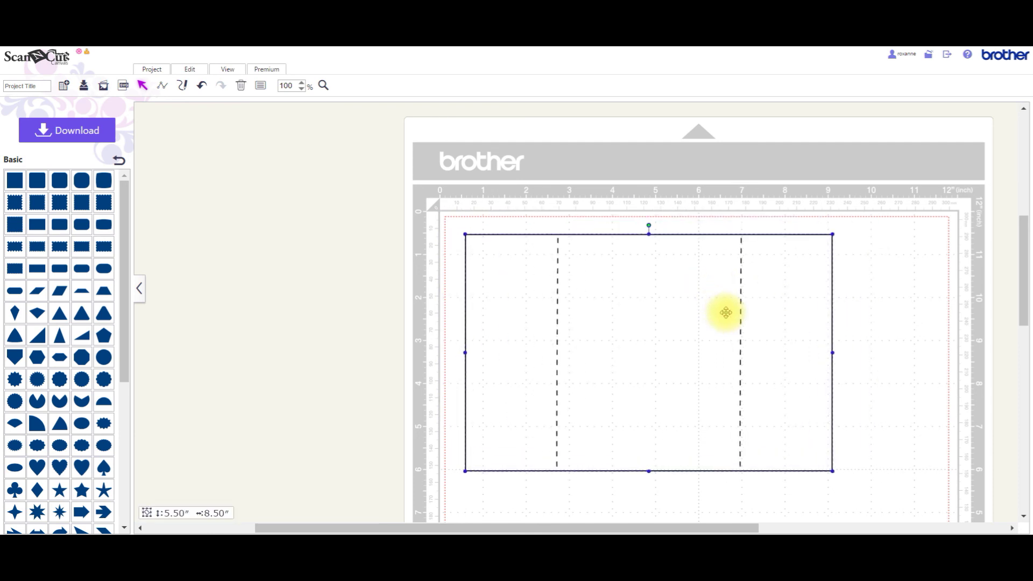